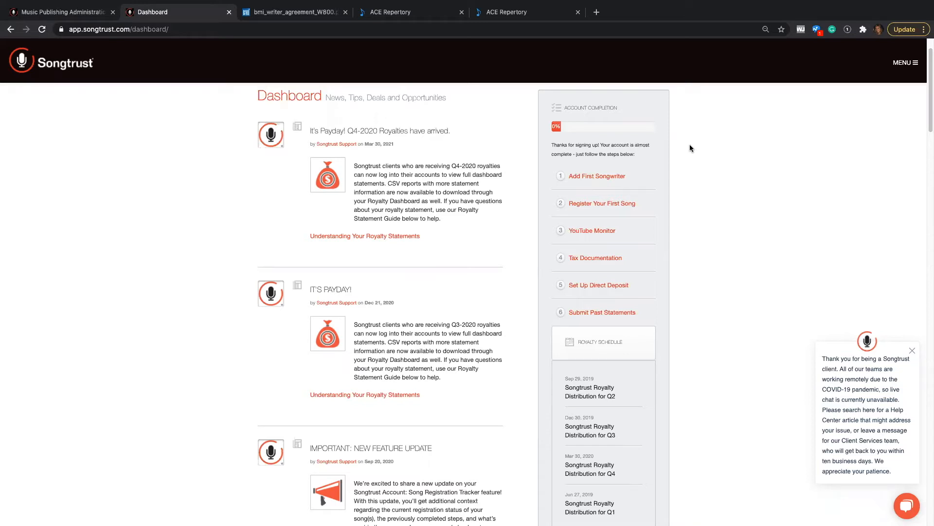
# - Start adding a first songwriter, marking them as an existing PRO member belonging to ASCAP, and continue
pyautogui.click(608, 177)
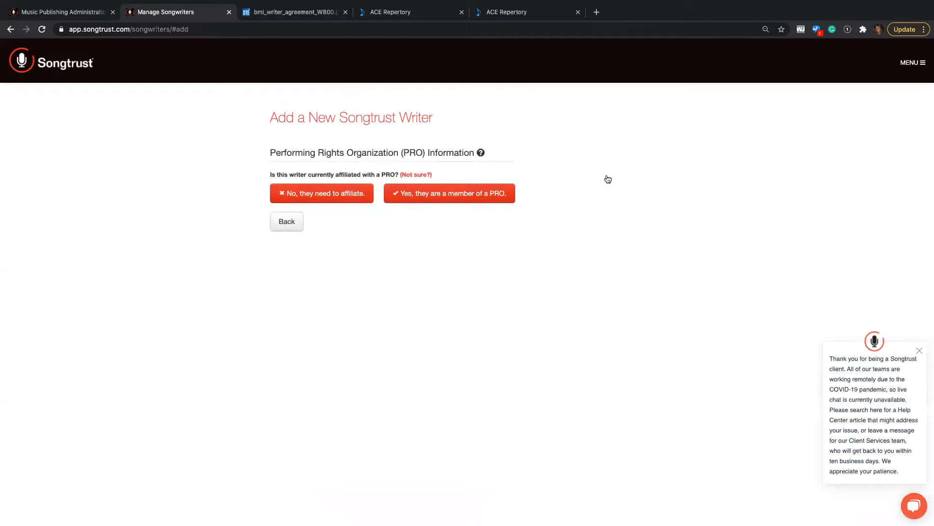
pyautogui.click(441, 201)
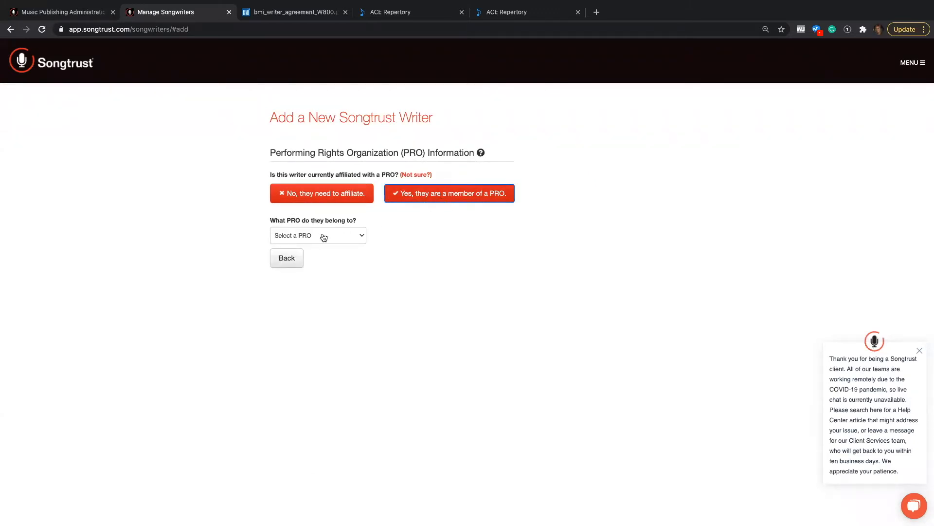
pyautogui.click(324, 237)
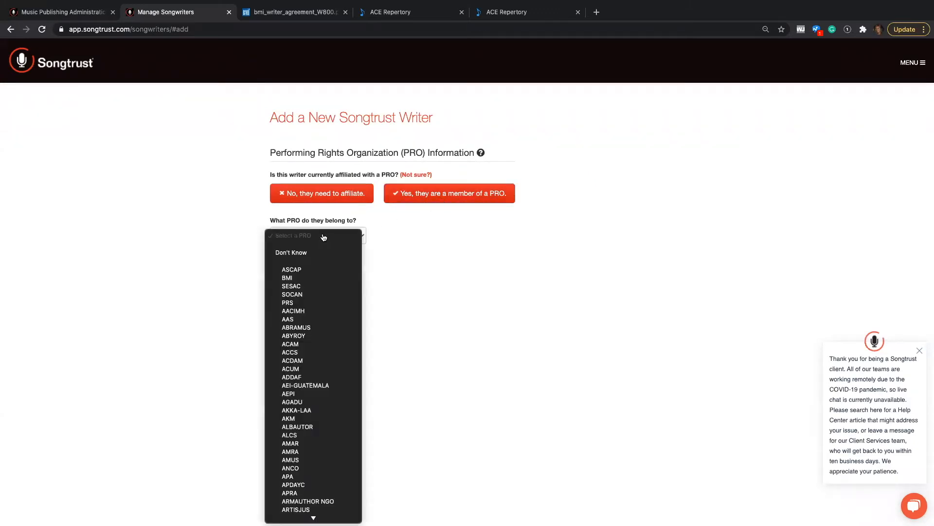
pyautogui.click(318, 270)
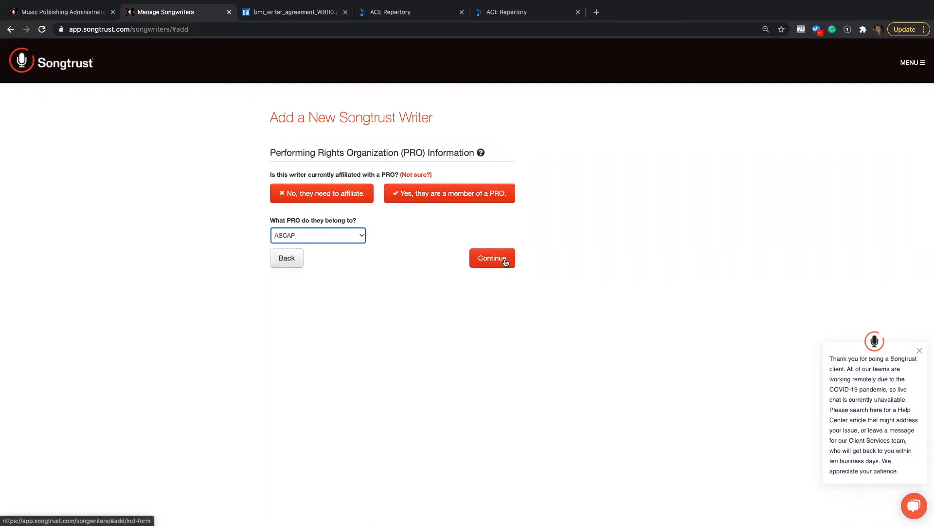
pyautogui.click(504, 261)
# - Enter the writer's first name, last name and e-mail address
pyautogui.click(293, 193)
pyautogui.write('Jackie')
pyautogui.press('Tab')
pyautogui.press('Tab')
pyautogui.write('Songtrust')
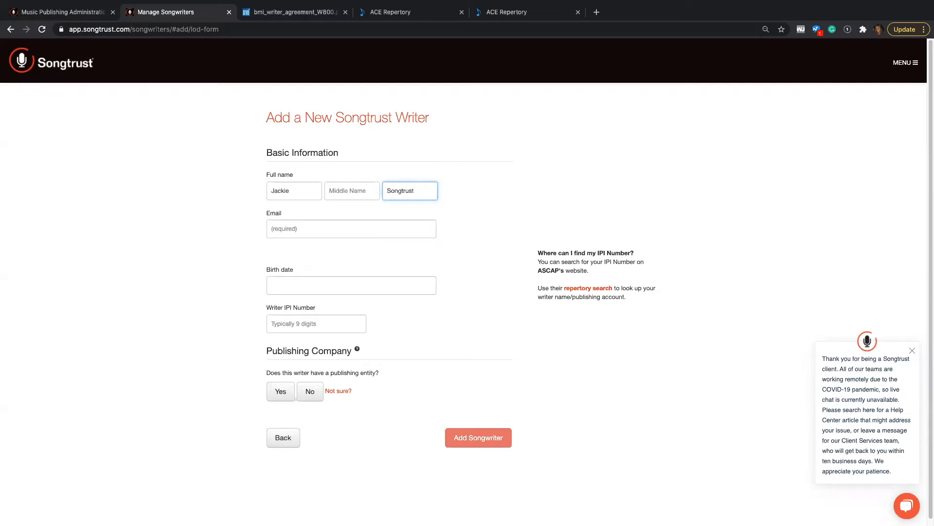
pyautogui.click(290, 228)
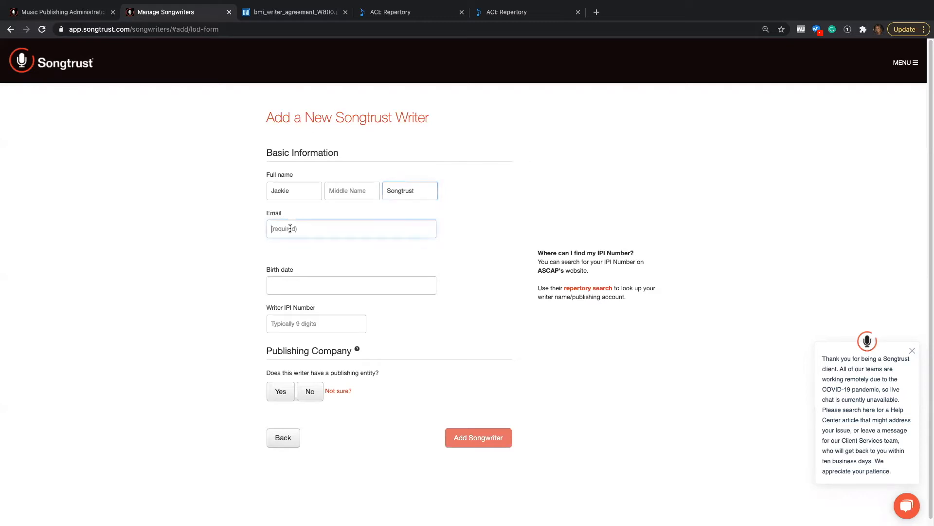
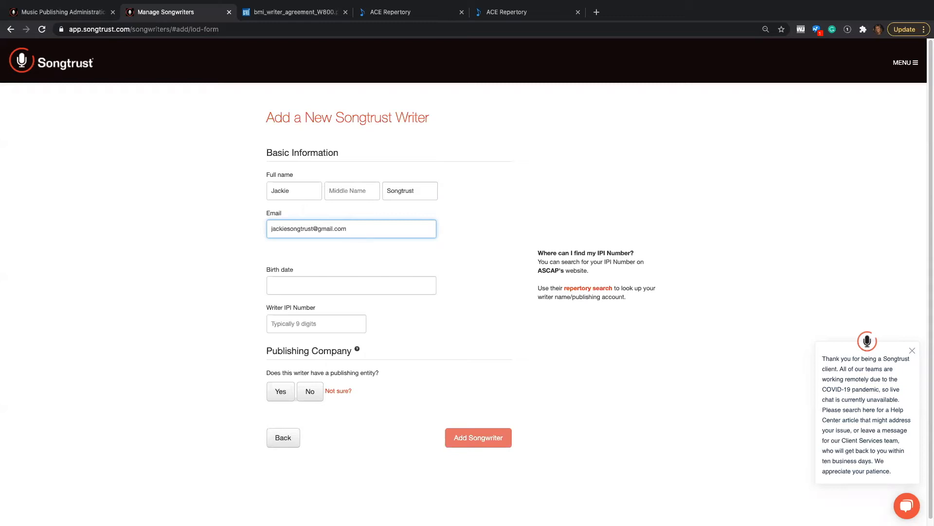
# - Pick the writer's birth date from the calendar and enter the writer IPI number
pyautogui.click(323, 286)
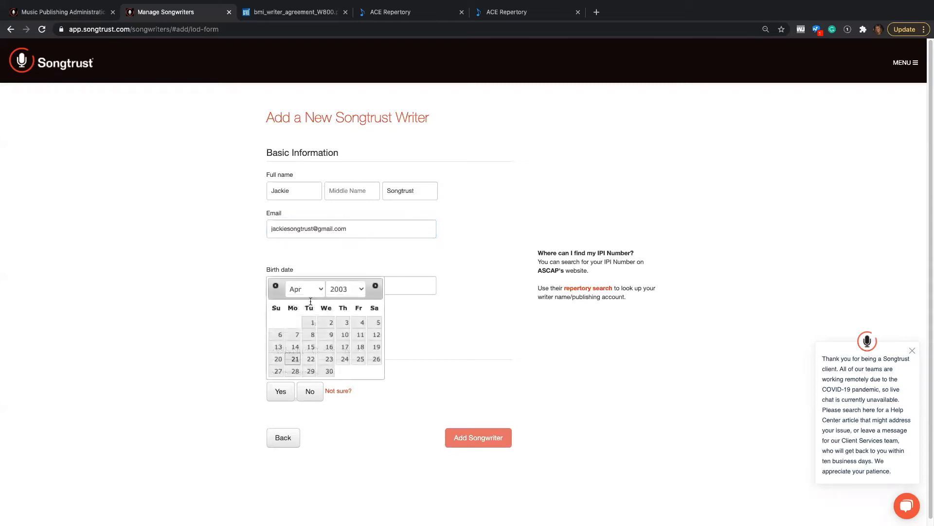
pyautogui.click(325, 323)
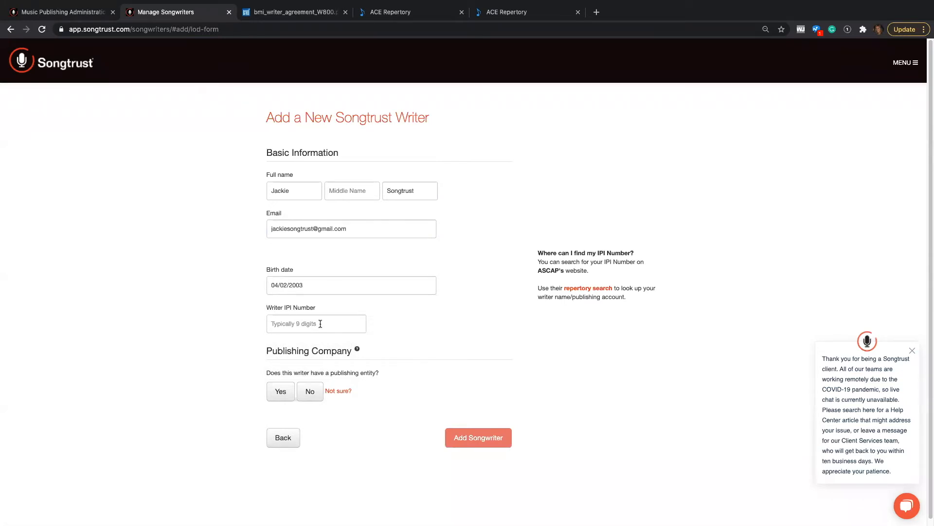
pyautogui.click(320, 323)
pyautogui.write('999999999')
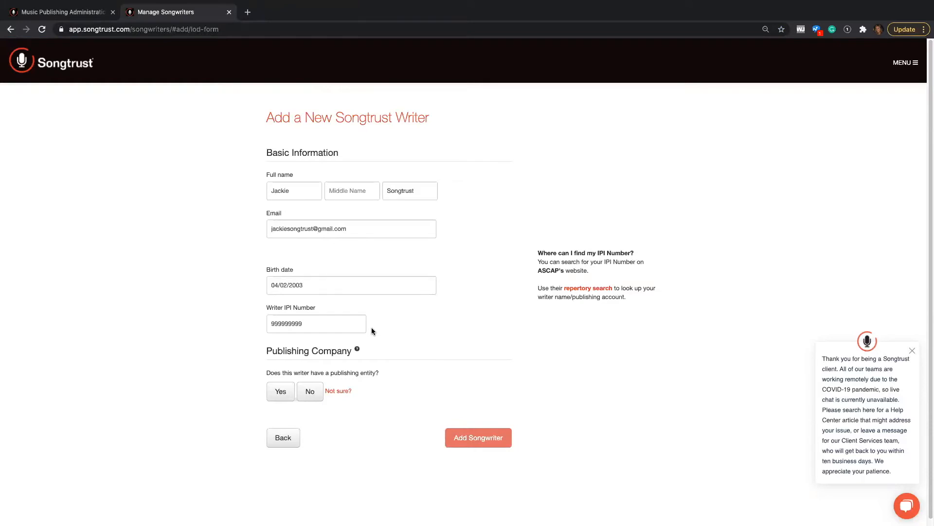
# - Open the ASCAP repertory search link for looking up IPI numbers, then close that tab
pyautogui.click(604, 288)
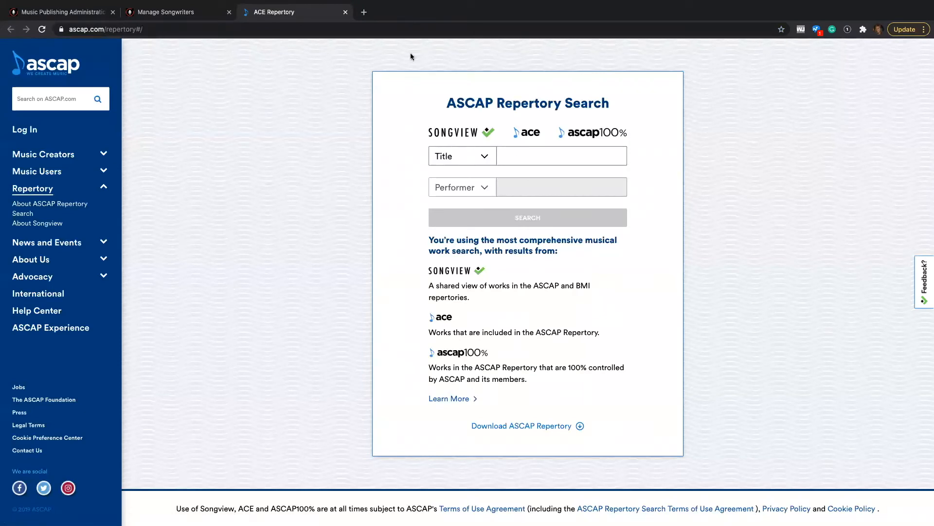
pyautogui.click(345, 12)
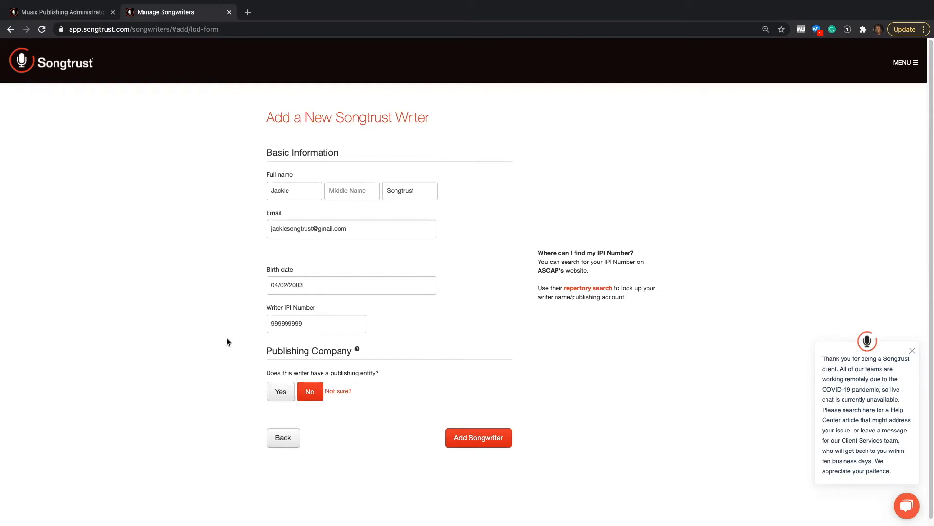
# - Indicate the writer has a publishing entity and name it Publishing Company
pyautogui.click(280, 393)
pyautogui.click(284, 430)
pyautogui.write('Publishing ')
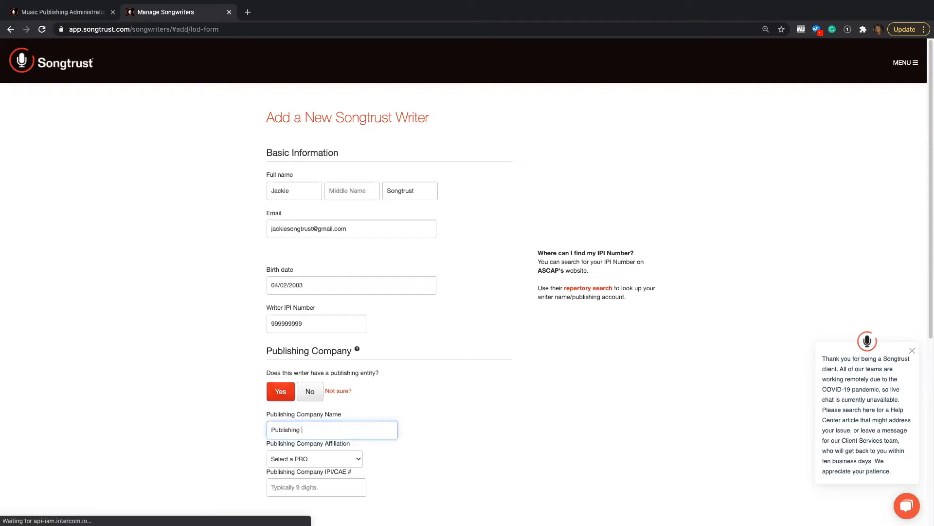
pyautogui.write('Company')
# - Set the publishing company's affiliation to ASCAP and enter its IPI/CAE number
pyautogui.click(299, 465)
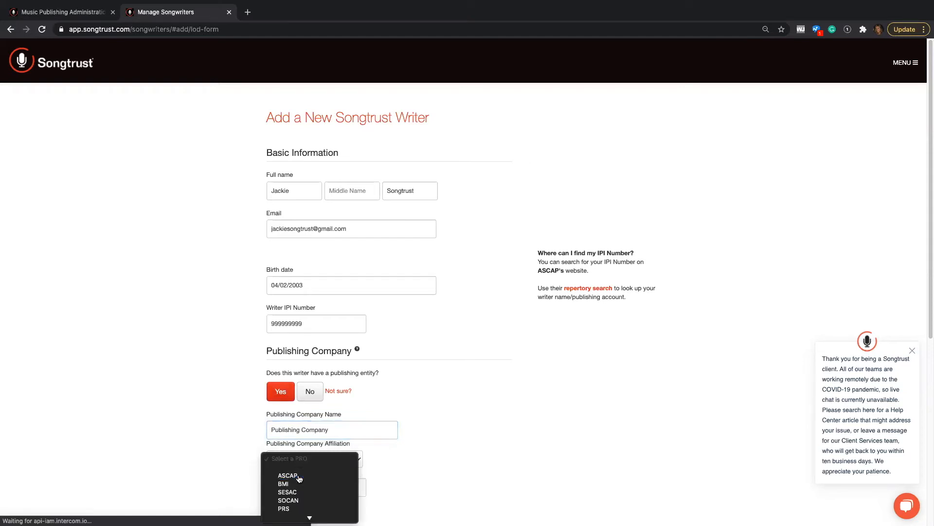
pyautogui.click(299, 475)
pyautogui.click(305, 487)
pyautogui.write('899999999')
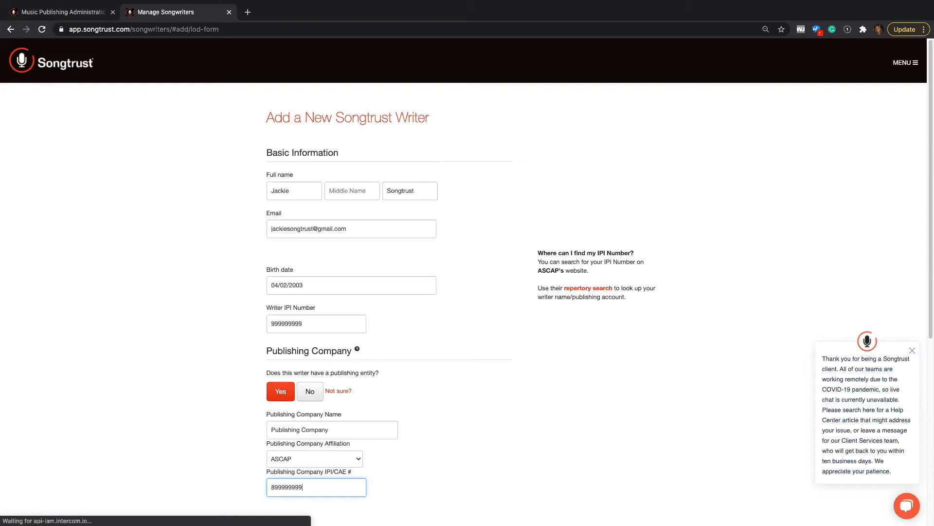
# - Sign the form, switching from a drawn signature to typing the writer's first name
pyautogui.scroll(-5, 495, 388)
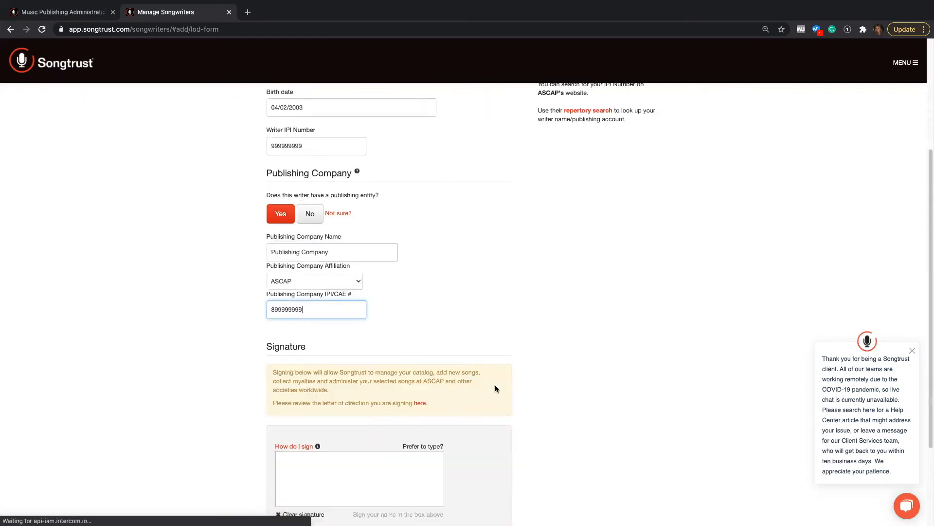
pyautogui.click(220, 342)
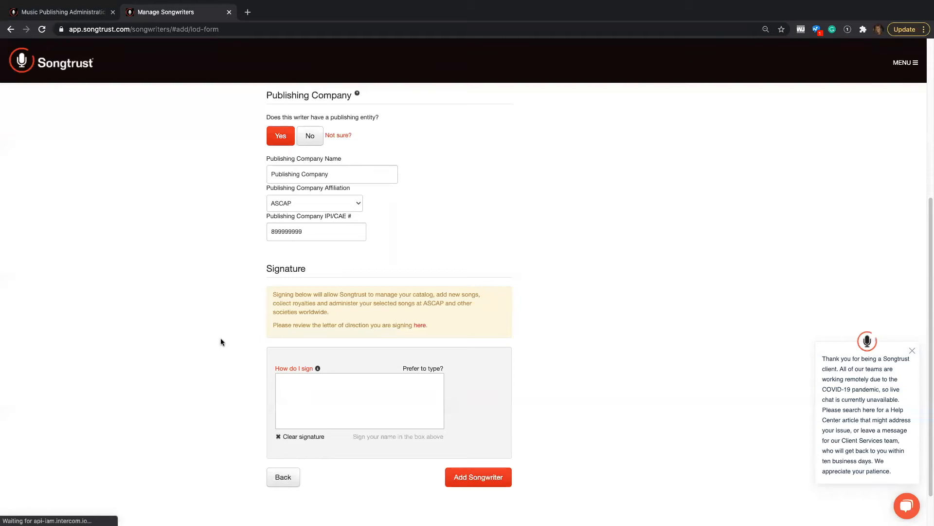
pyautogui.moveTo(309, 387); pyautogui.dragTo(328, 409)
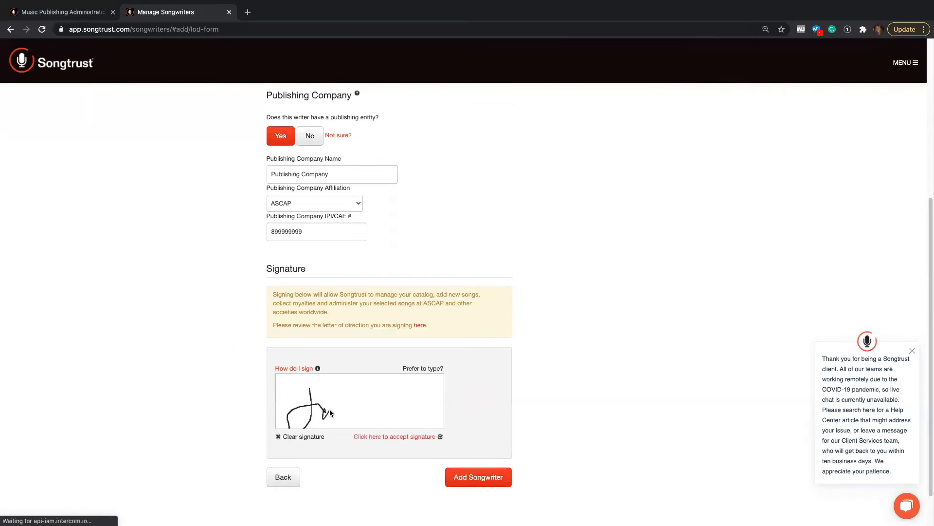
pyautogui.click(421, 368)
pyautogui.click(365, 397)
pyautogui.write('Jackie')
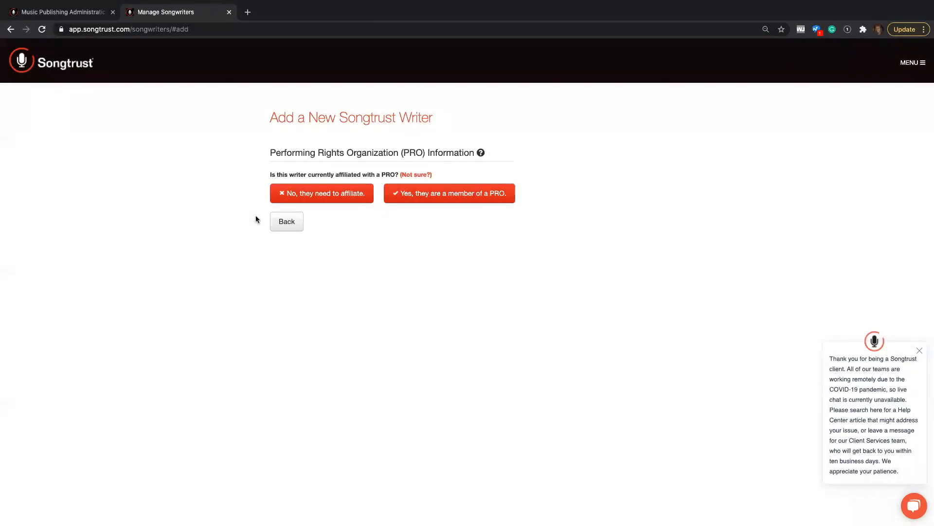
# - Restart the writer setup as needing to affiliate and set the country of residence to United States
pyautogui.click(314, 192)
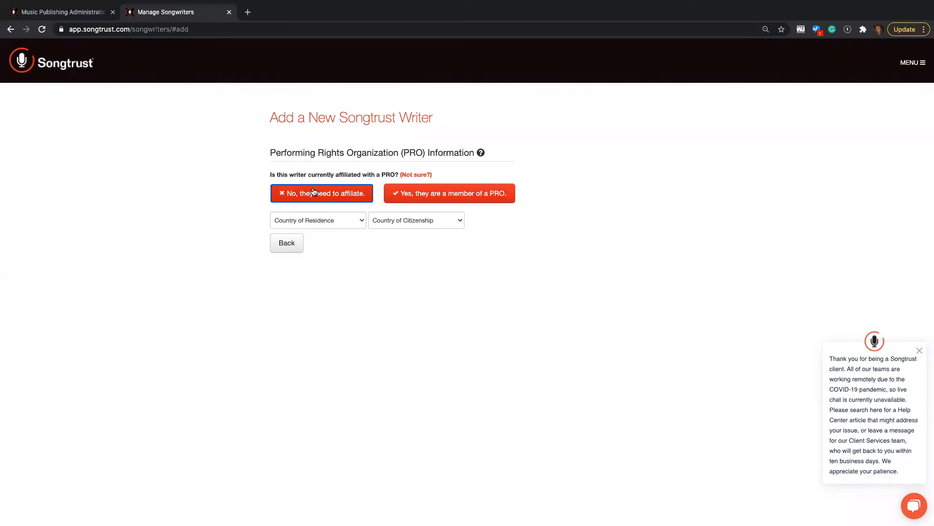
pyautogui.click(324, 223)
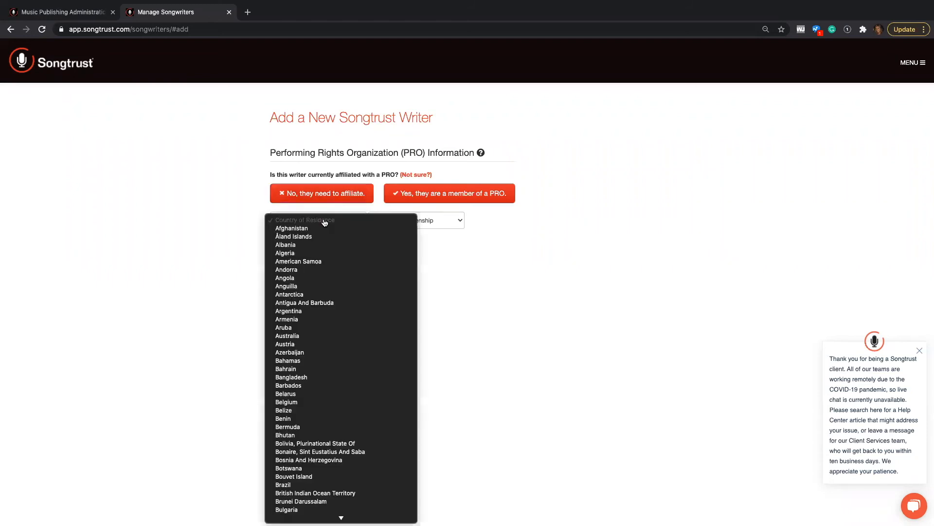
pyautogui.write('suun')
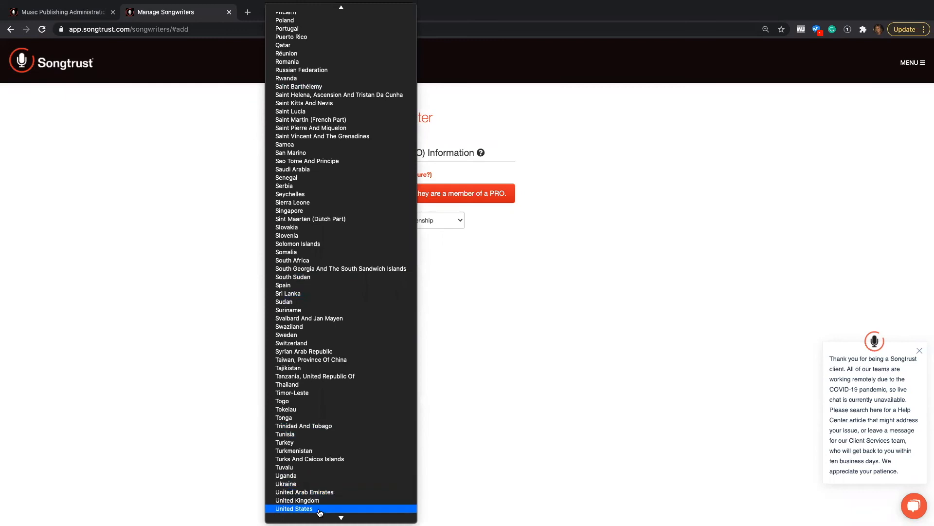
pyautogui.click(320, 508)
# - Set the country of citizenship to United States, choose BMI to affiliate with, and continue
pyautogui.click(387, 229)
pyautogui.click(389, 231)
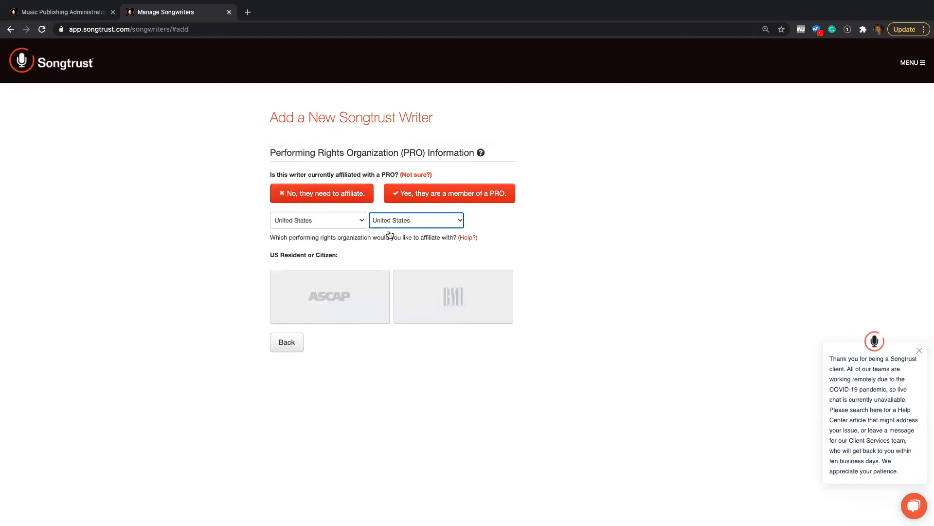
pyautogui.click(443, 310)
pyautogui.click(492, 342)
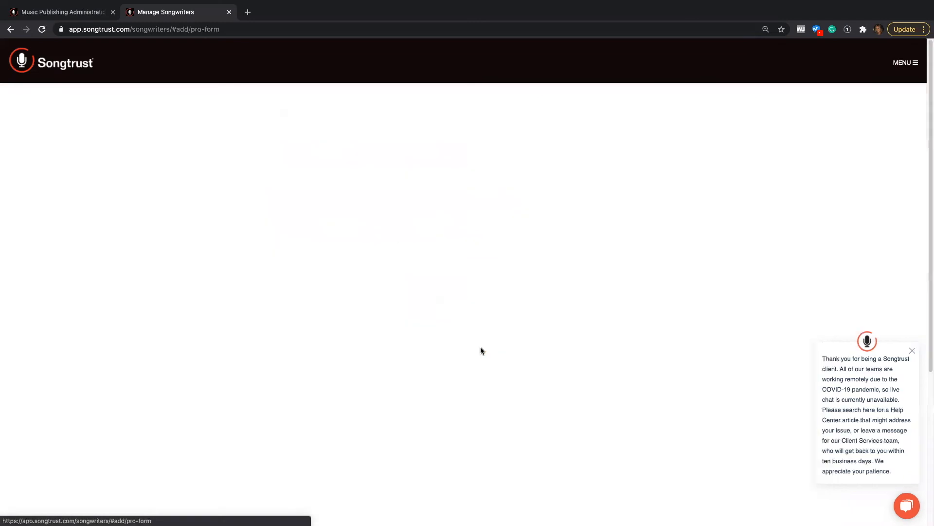
# - Enter the writer's first name, last name and e-mail address
pyautogui.click(289, 193)
pyautogui.write('Jackie')
pyautogui.press('Tab')
pyautogui.press('Tab')
pyautogui.write('Songtrust')
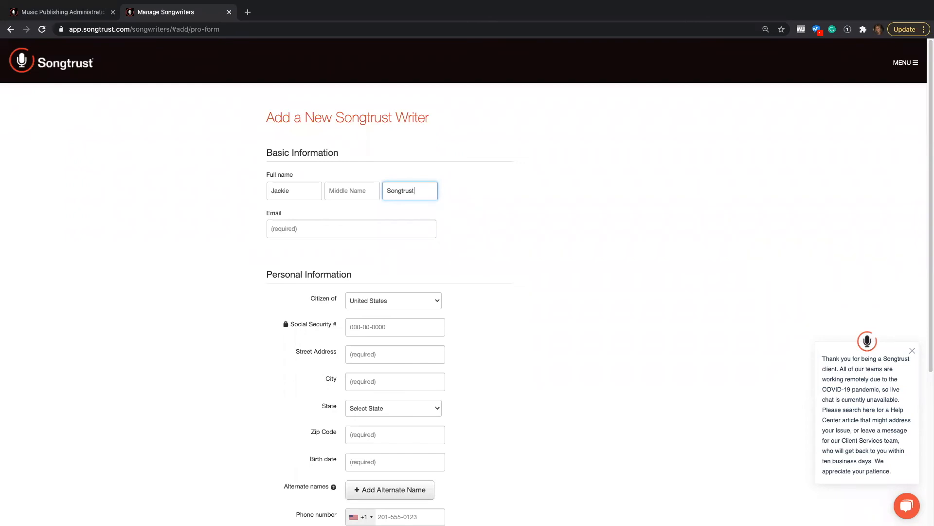
pyautogui.click(274, 231)
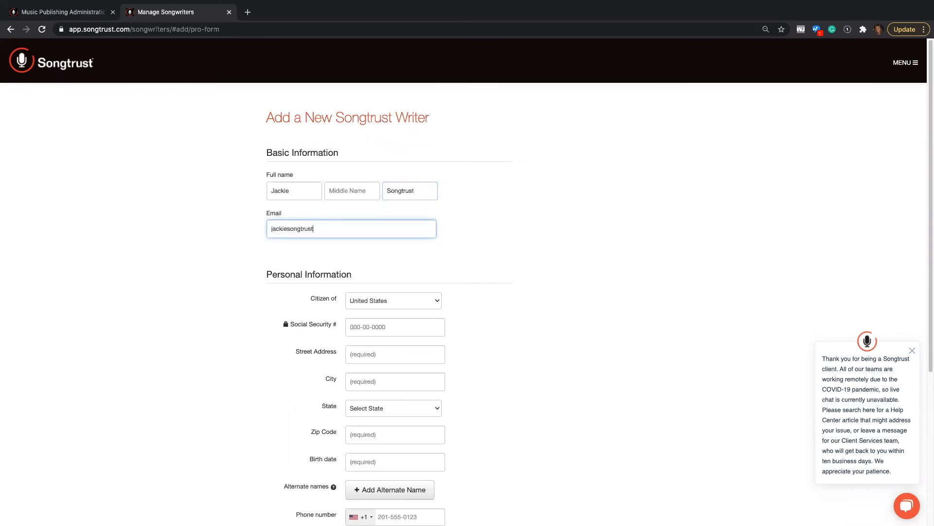
# - Mark the writer as primarily writing classical music
pyautogui.scroll(-5, 266, 246)
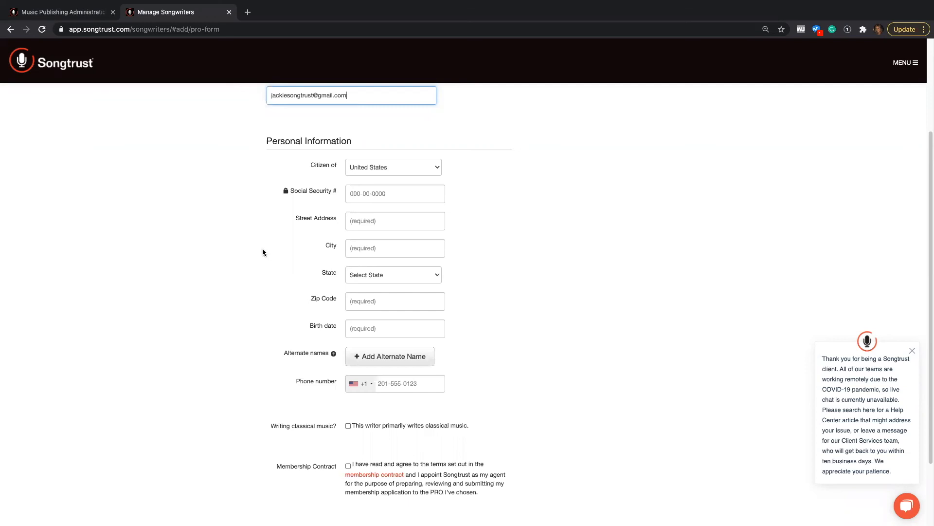
pyautogui.scroll(-2, 262, 258)
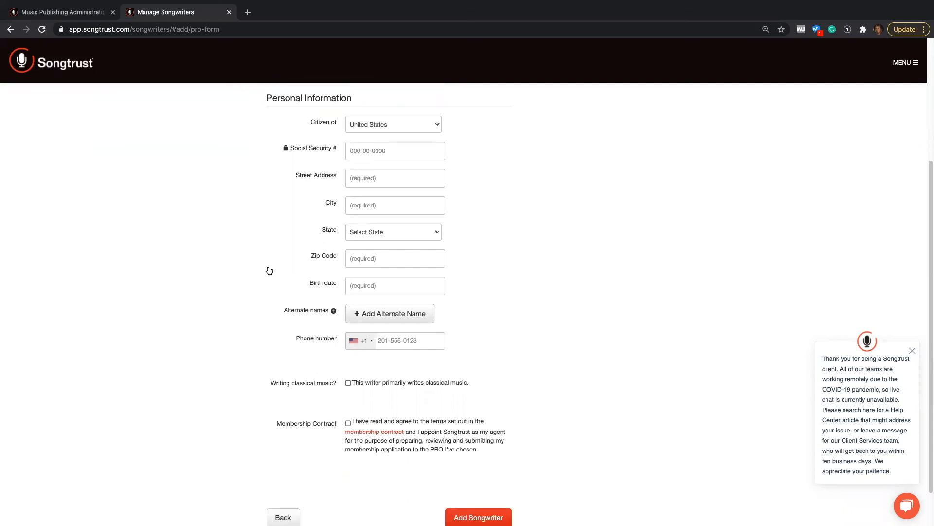
pyautogui.click(348, 383)
# - Review the membership contract document, close it, and agree to the membership contract terms
pyautogui.click(370, 432)
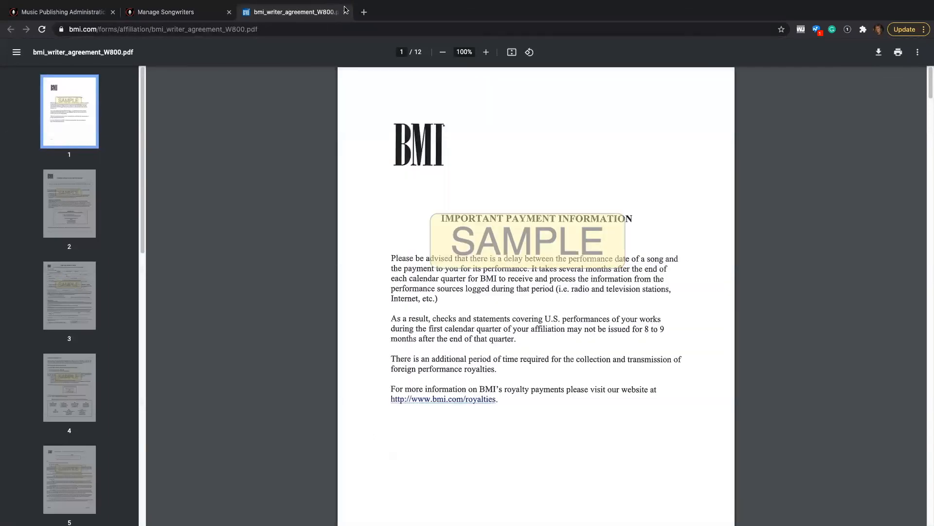
pyautogui.click(345, 12)
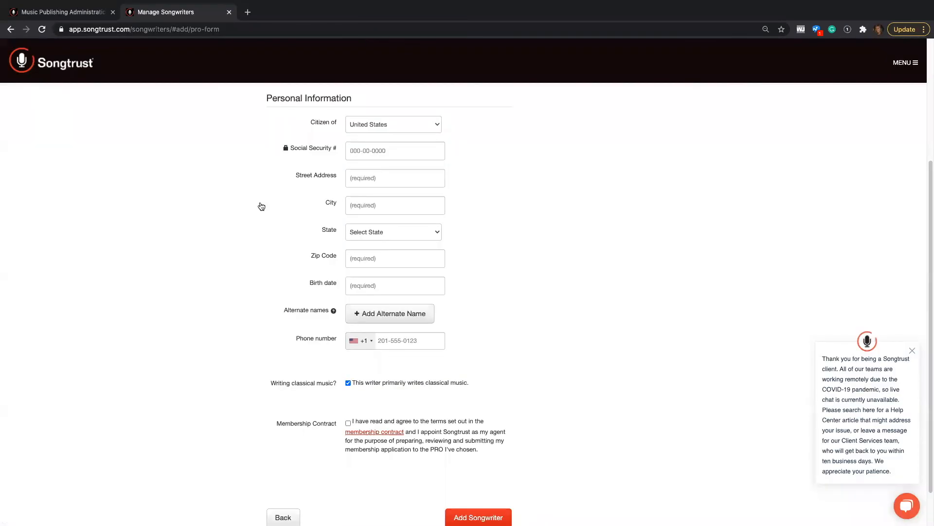
pyautogui.click(380, 432)
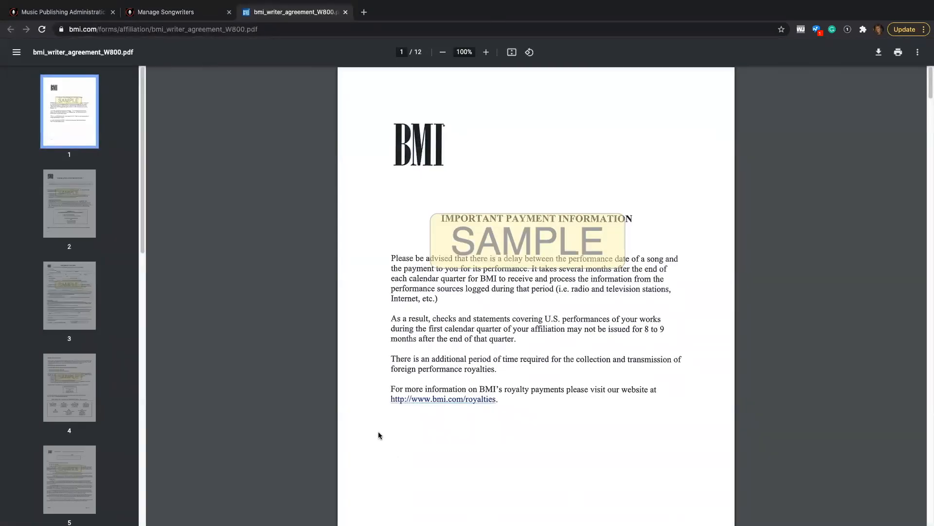
pyautogui.click(345, 12)
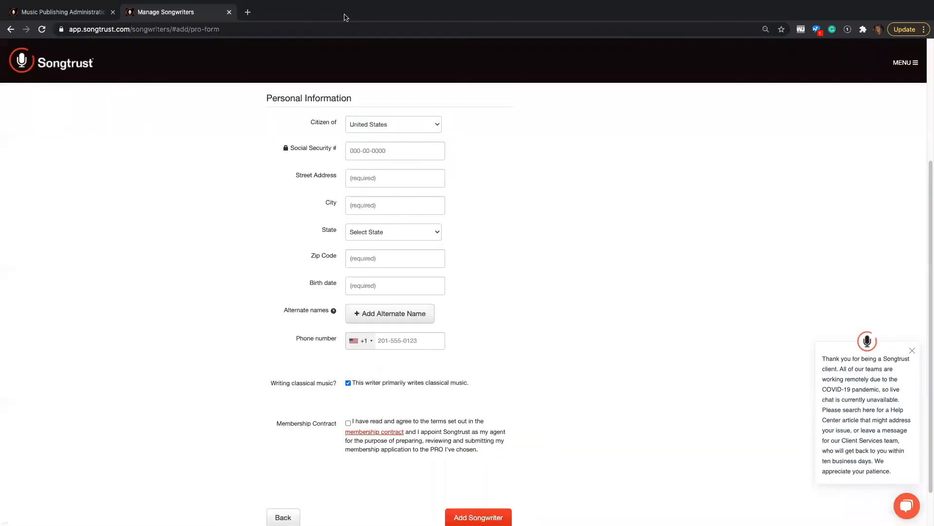
pyautogui.click(348, 424)
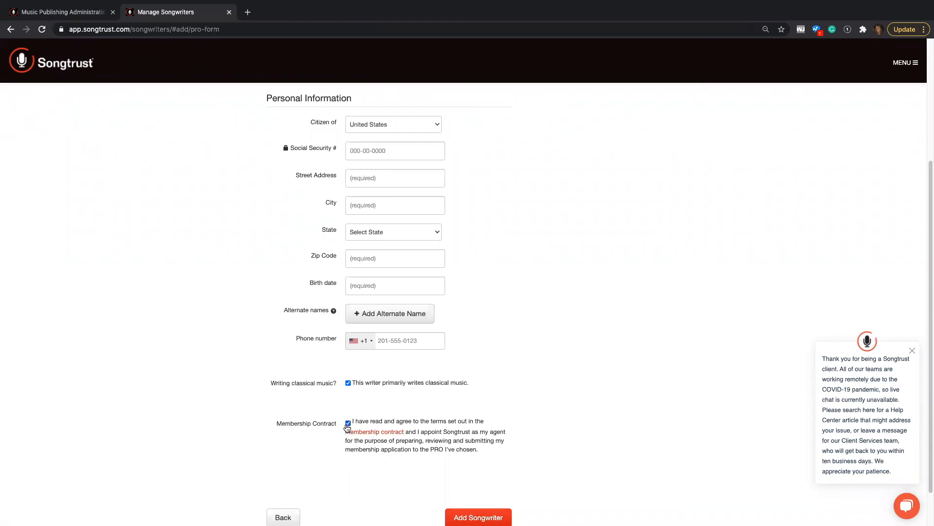